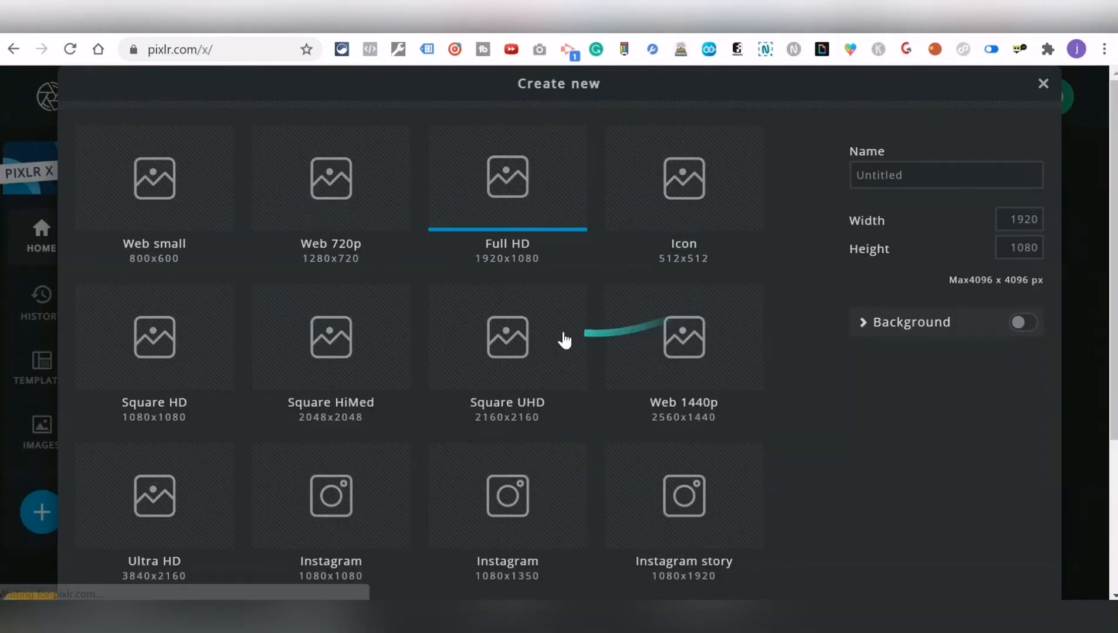
- Choose the Web 720p preset for the new canvas and enter the creator's website name as its name
left_click(333, 198)
left_click(865, 179)
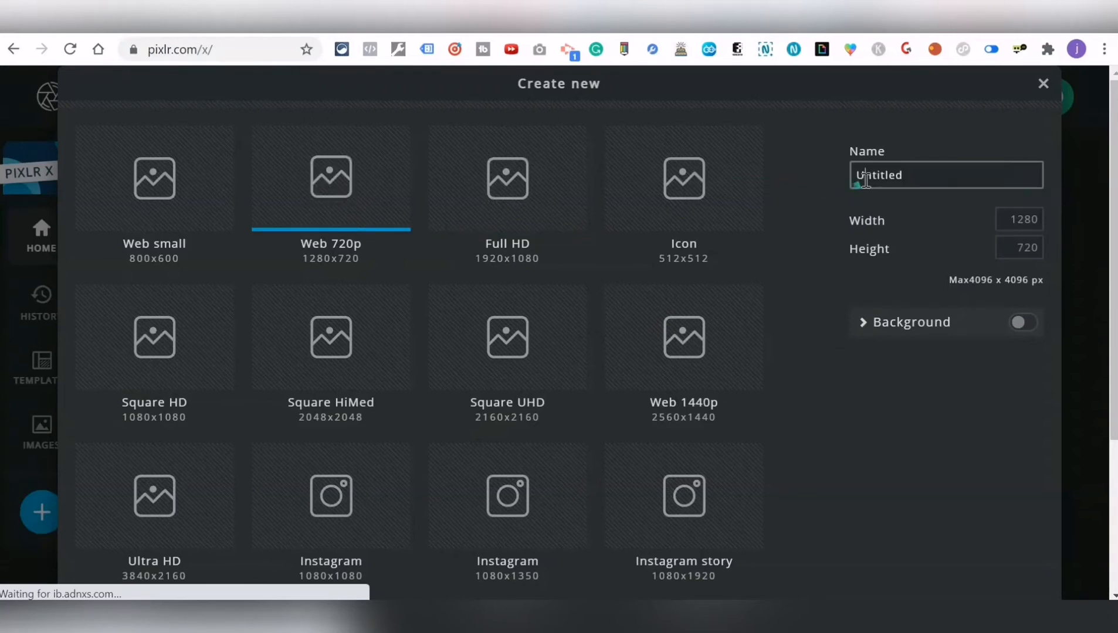
double_click(865, 180)
type("Jomel")
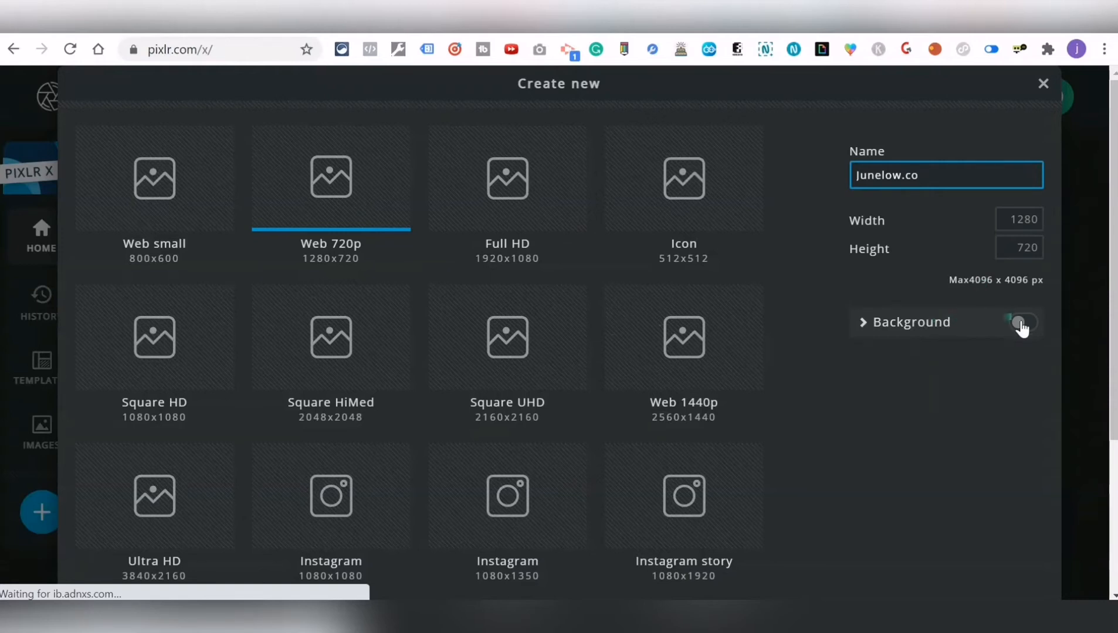
- Enable a background with the lime green swatch, enter hex colour D1B866, and create the canvas
left_click(1030, 332)
left_click(1029, 328)
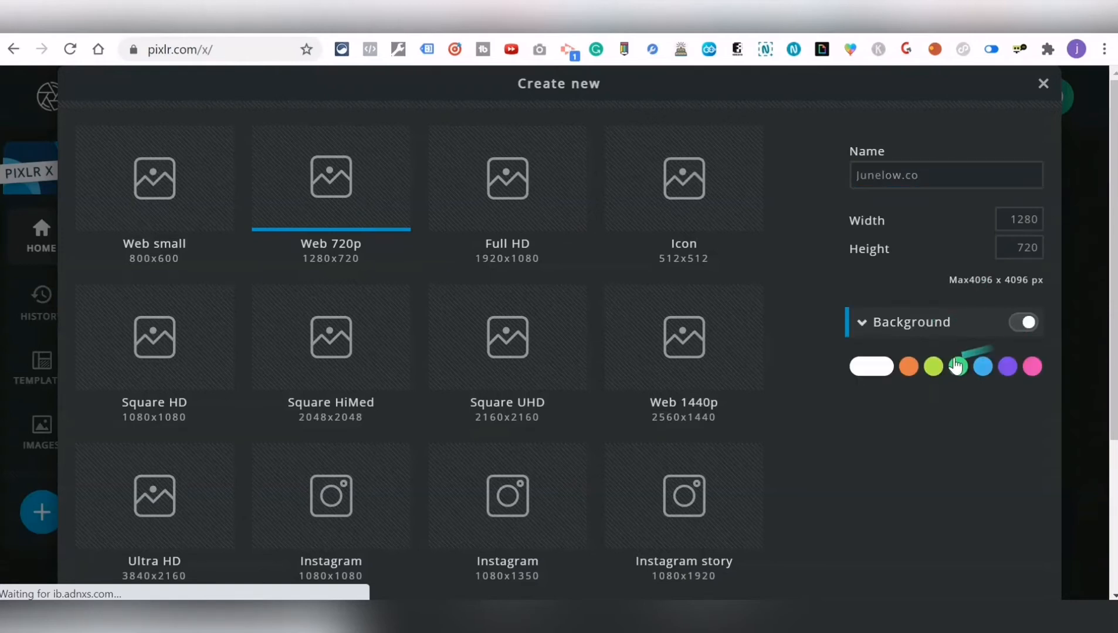
left_click(934, 367)
left_click_drag(906, 533, 859, 531)
type("D1B866")
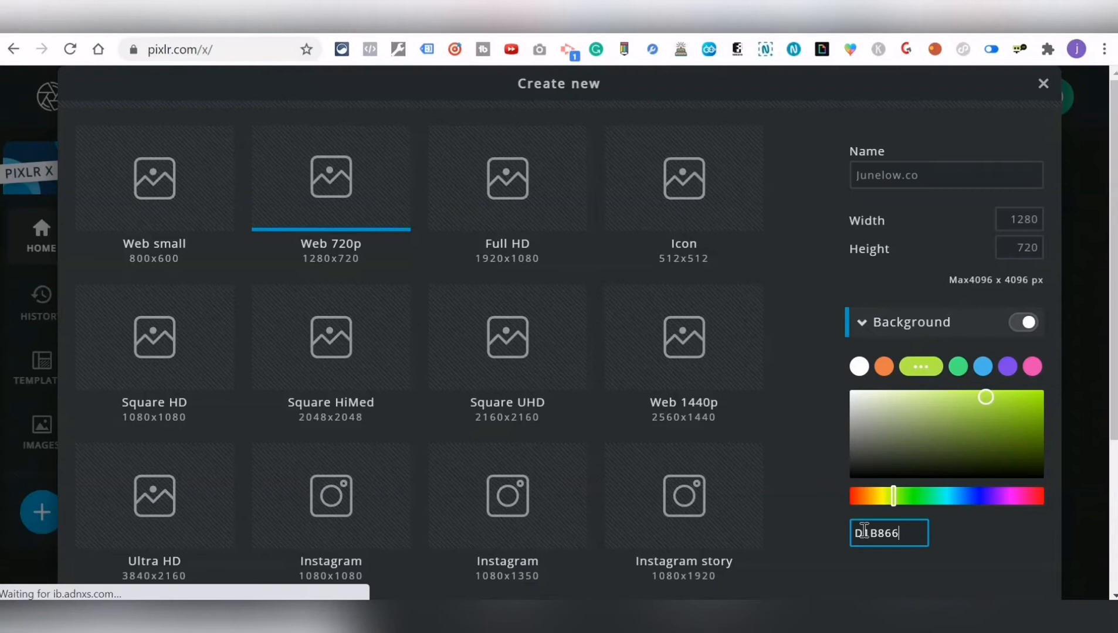
scroll(906, 459, "down", 4)
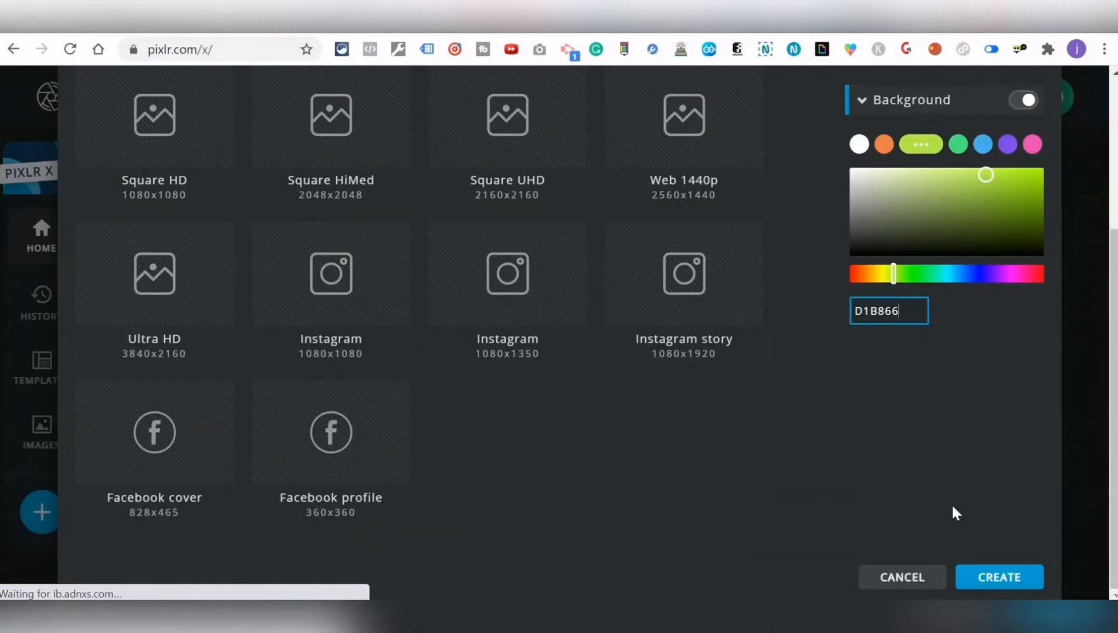
left_click(985, 581)
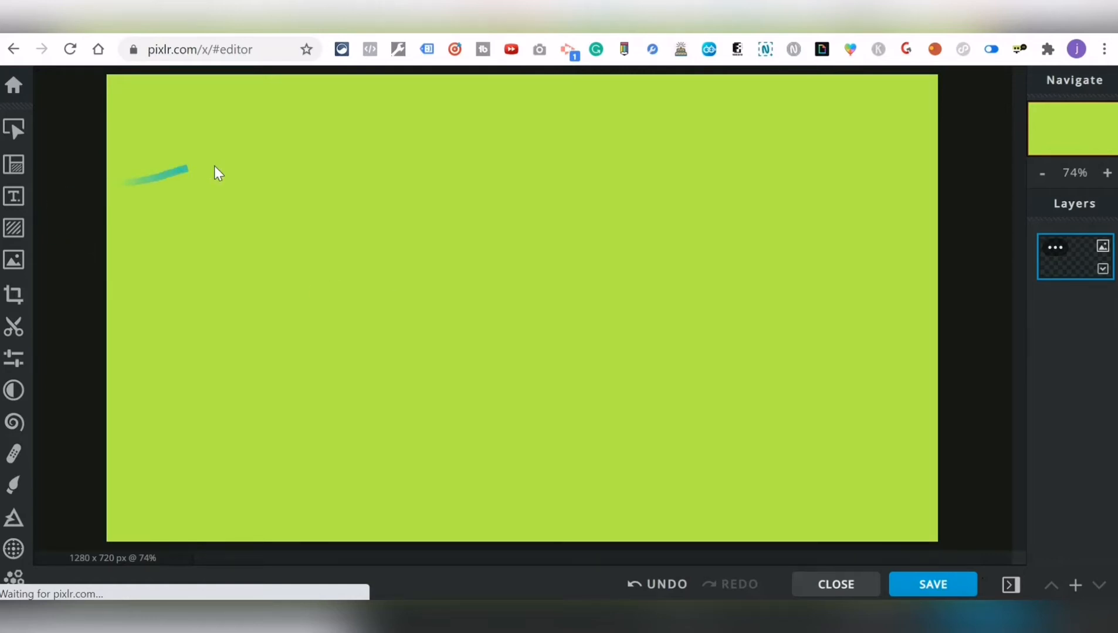
- Change the canvas background to the blue swatch and shift its hue to the darker blue #4690EB
left_click(12, 165)
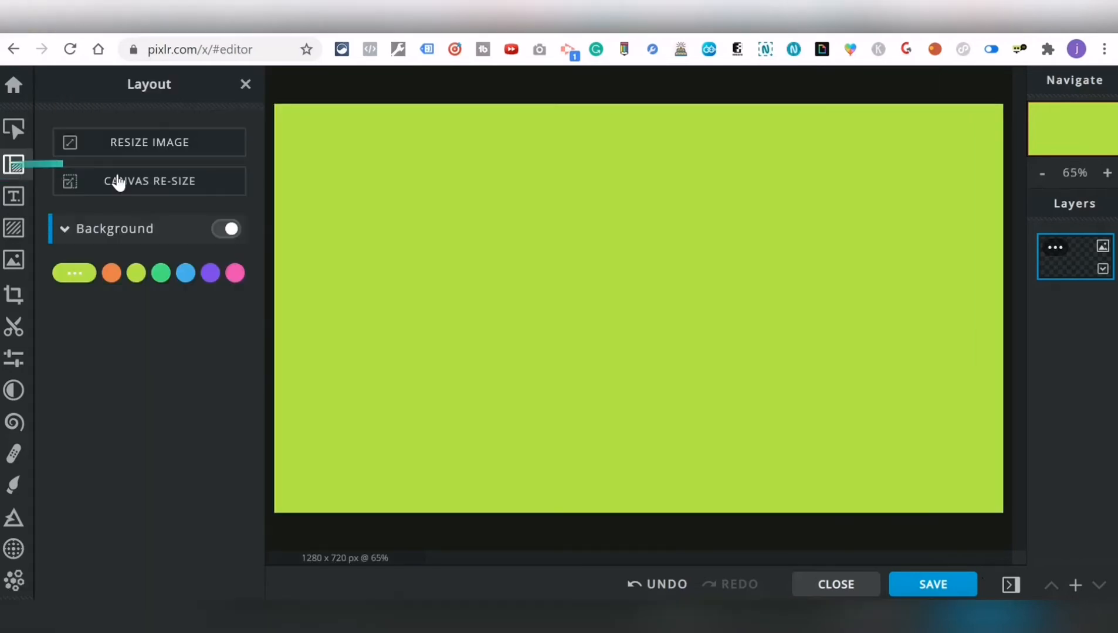
left_click(179, 275)
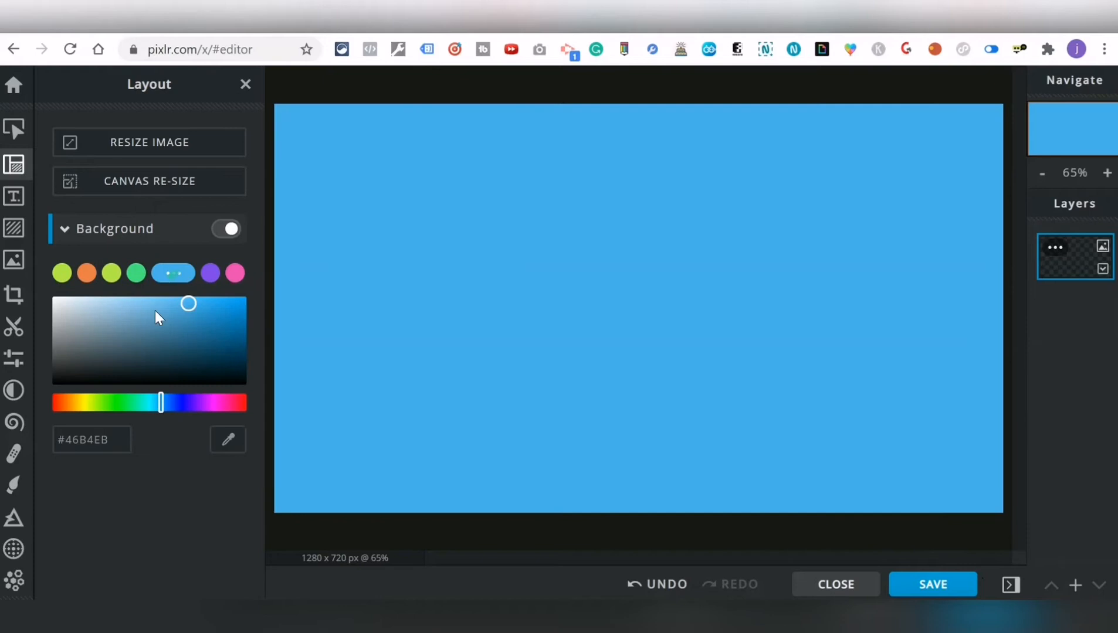
left_click_drag(163, 406, 168, 406)
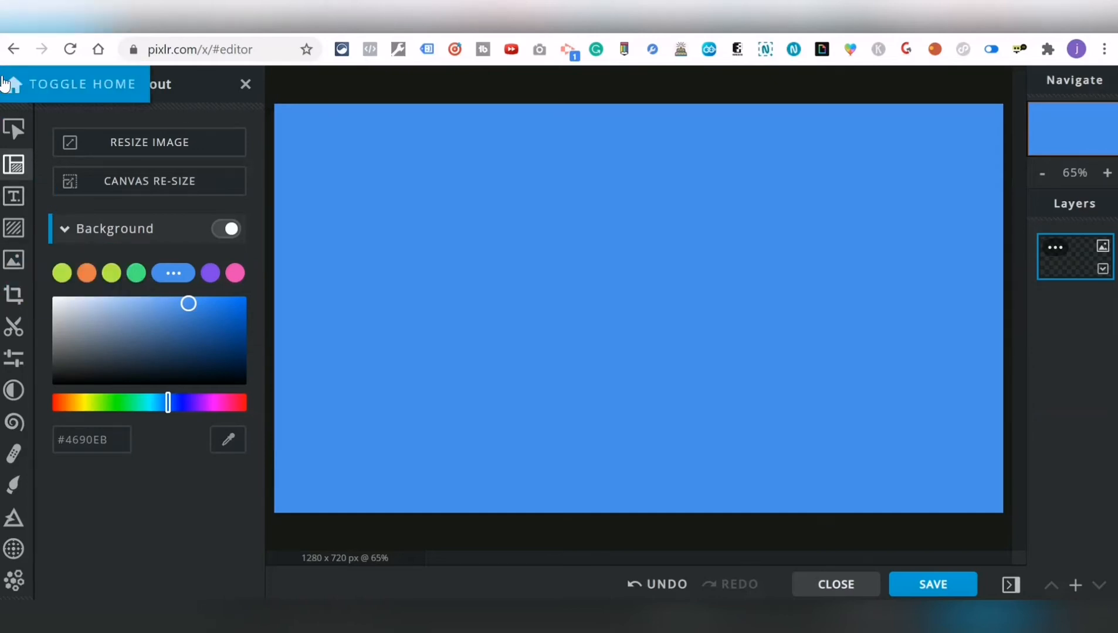
- Add the Ebook-Mockup image from the Desktop folder to the canvas and move it left of centre
left_click(15, 268)
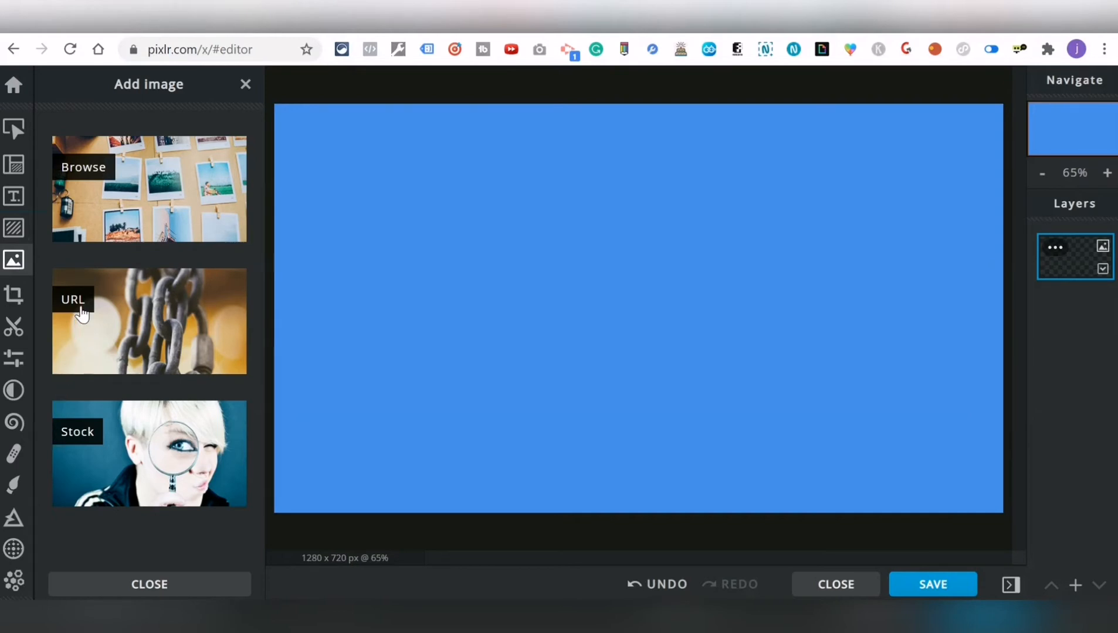
left_click(96, 186)
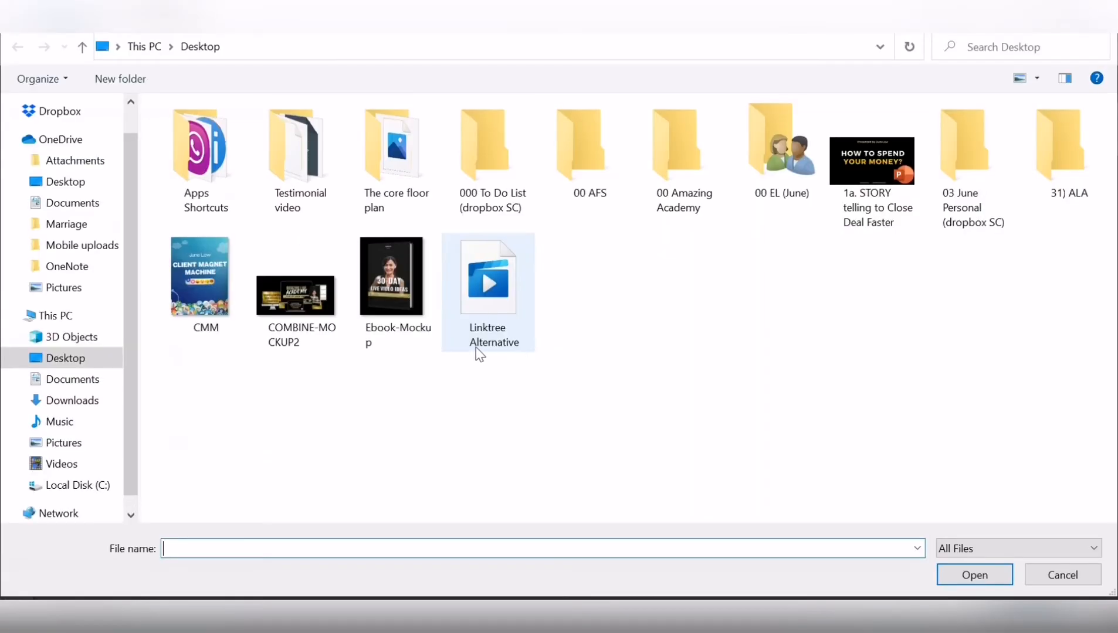
left_click(407, 296)
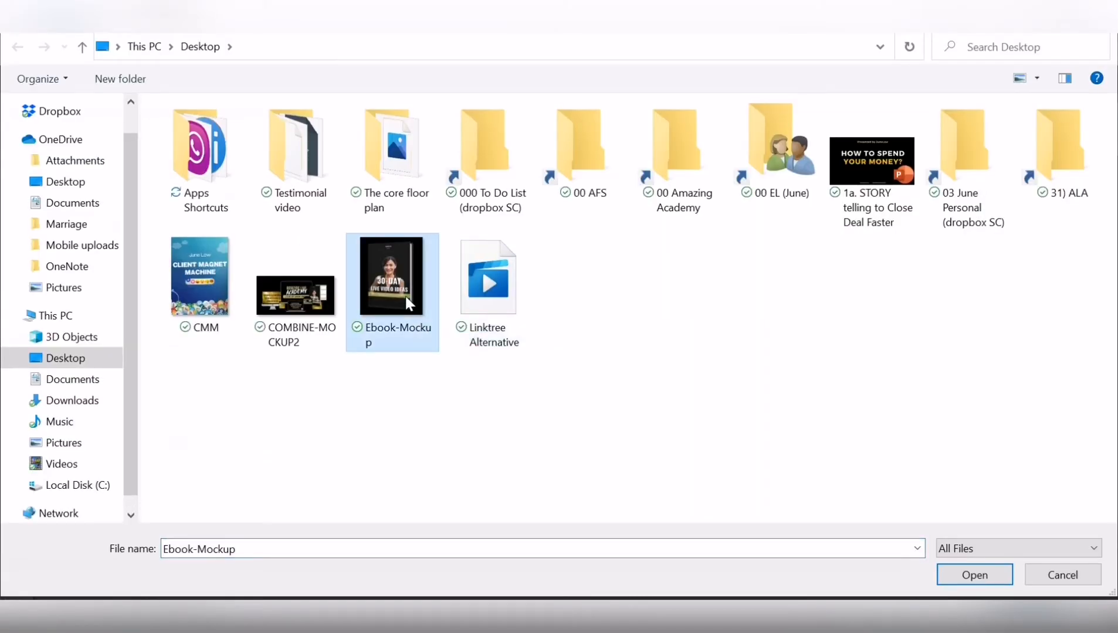
double_click(405, 296)
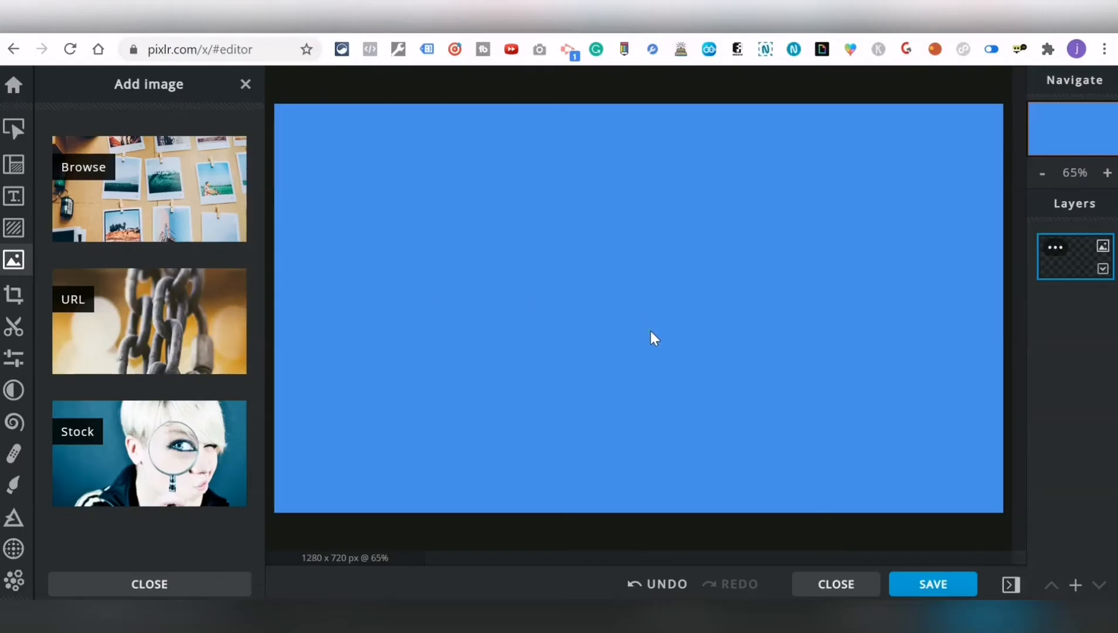
left_click_drag(650, 331, 538, 313)
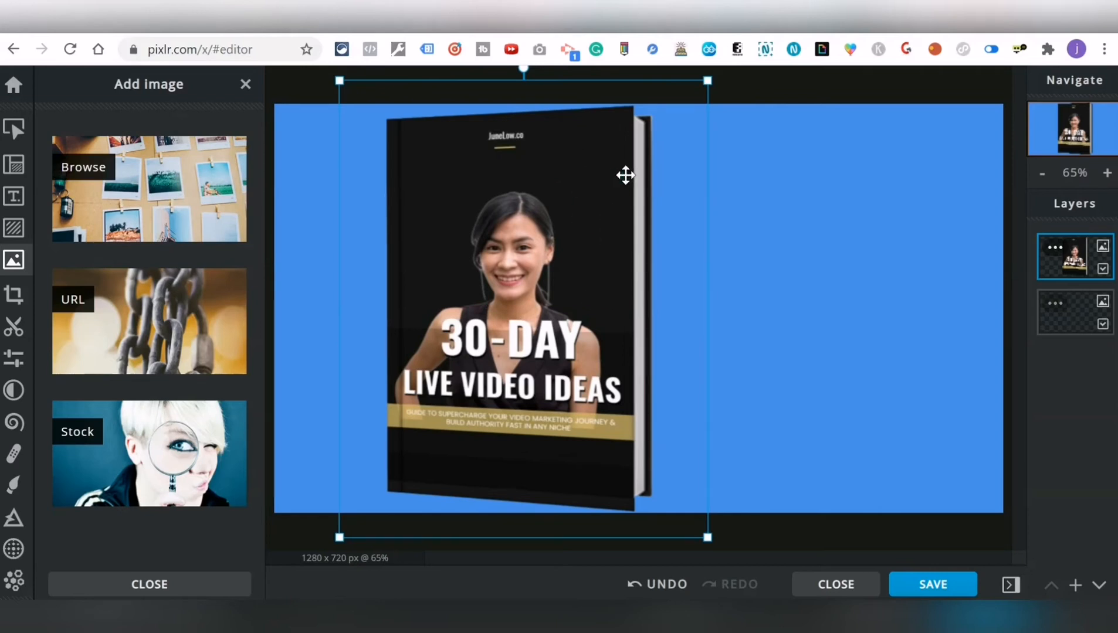
- Shrink the browser window to expose the desktop and add the Ebook-Mockup file as a layer in the current document
left_click_drag(572, 13, 648, 40)
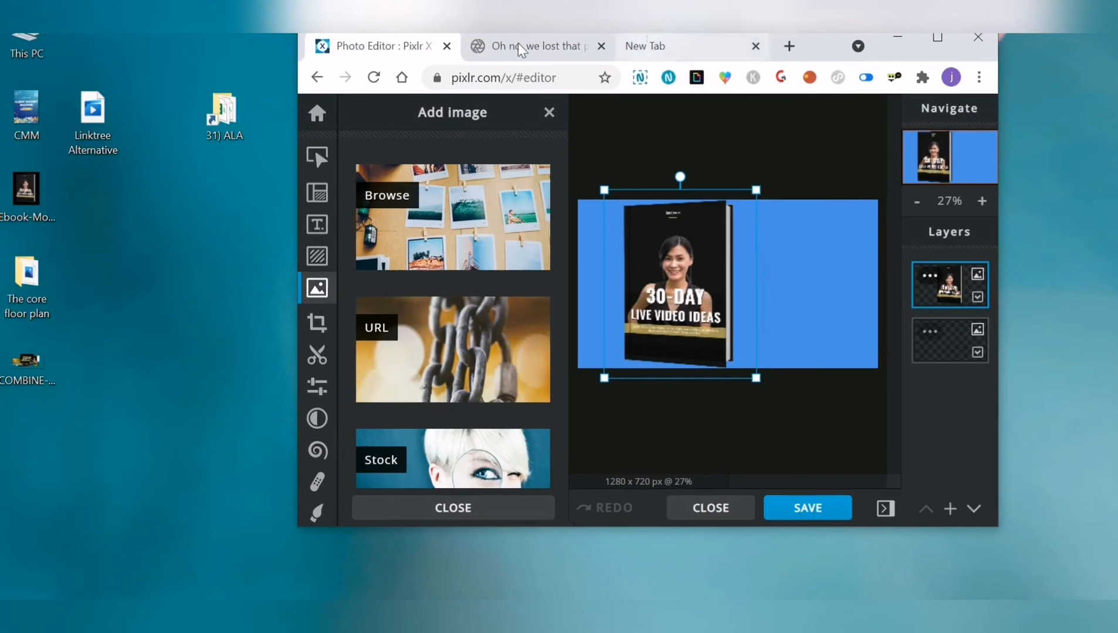
left_click_drag(30, 195, 812, 261)
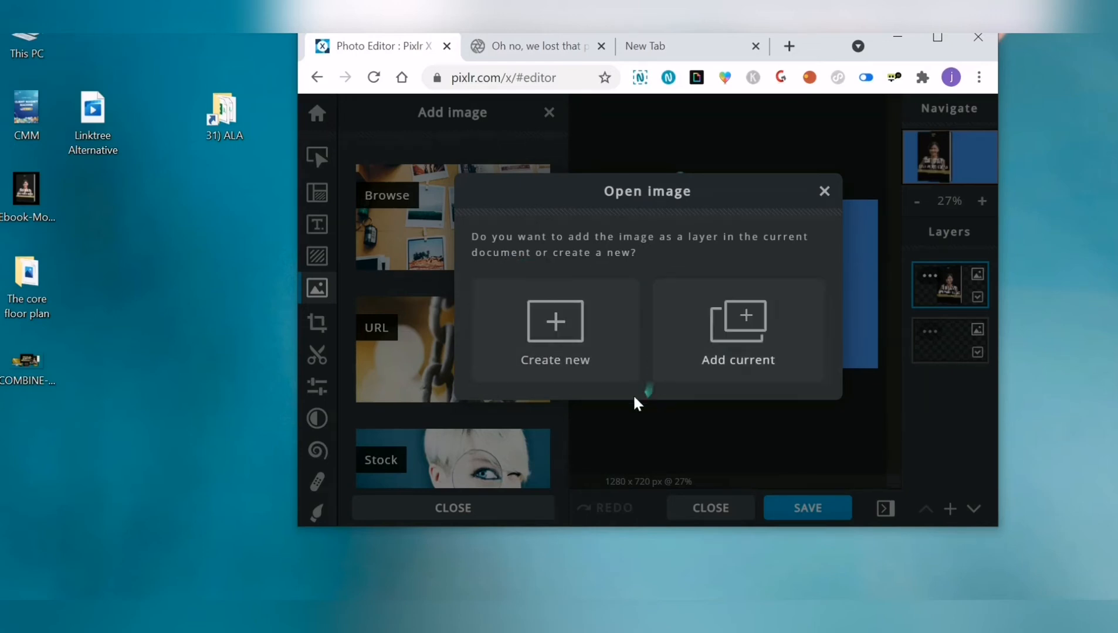
left_click(736, 335)
- Move the second book mockup to the right of the first, scale it down slightly, and deselect it
left_click_drag(736, 327, 815, 329)
mouse_move(731, 188)
left_mouse_down()
mouse_move(745, 201)
mouse_move(721, 177)
mouse_move(766, 209)
mouse_move(733, 192)
left_mouse_up()
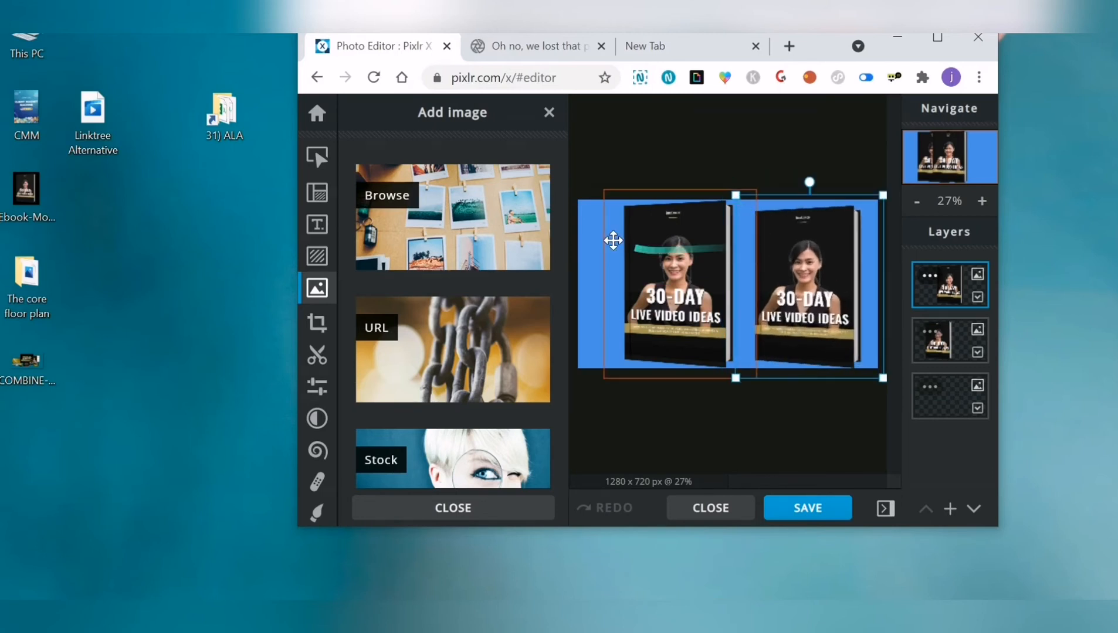
left_click(584, 218)
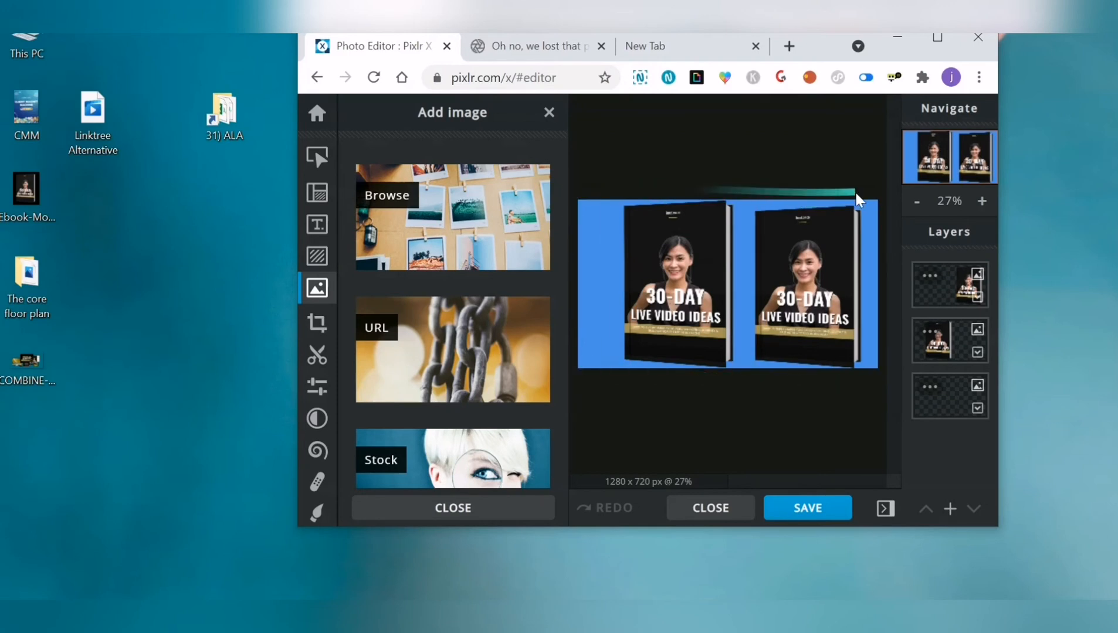
- Maximize the browser window and set the canvas resize width to 1800
left_click(317, 202)
left_click(937, 38)
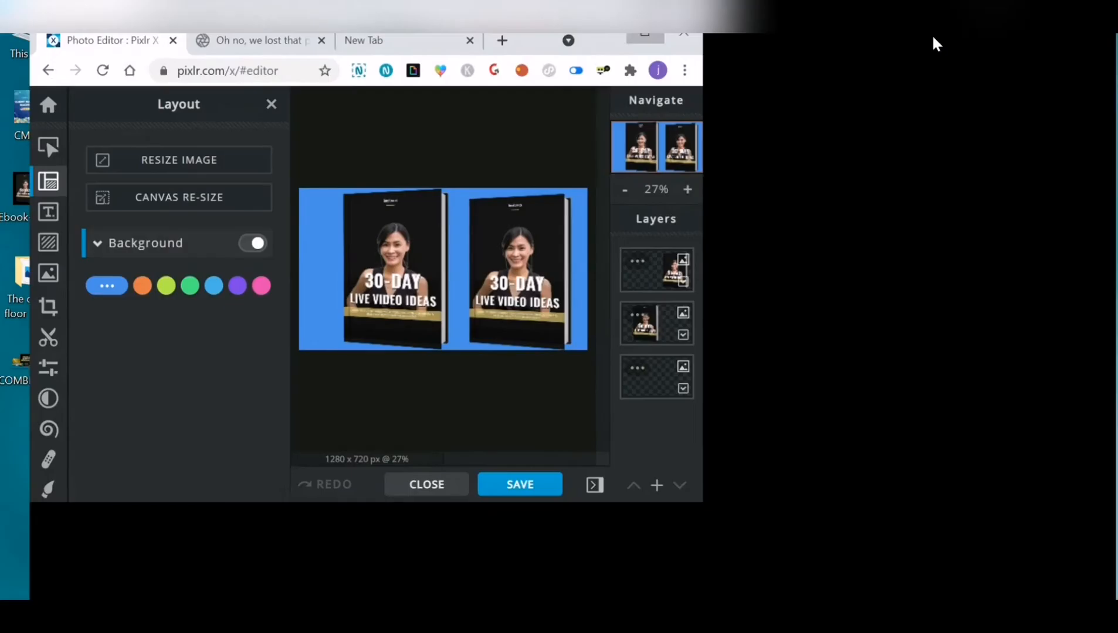
left_click(173, 183)
double_click(726, 185)
left_click_drag(726, 185, 735, 186)
type("1800")
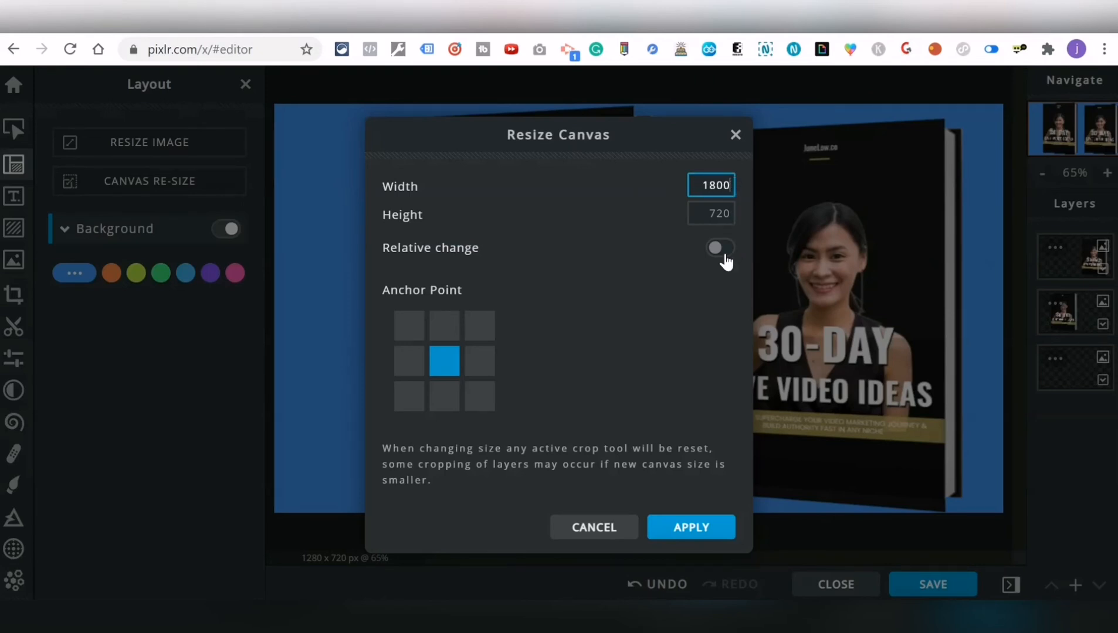
- Switch the canvas resize to relative change and apply the new canvas size
left_click_drag(702, 187, 728, 216)
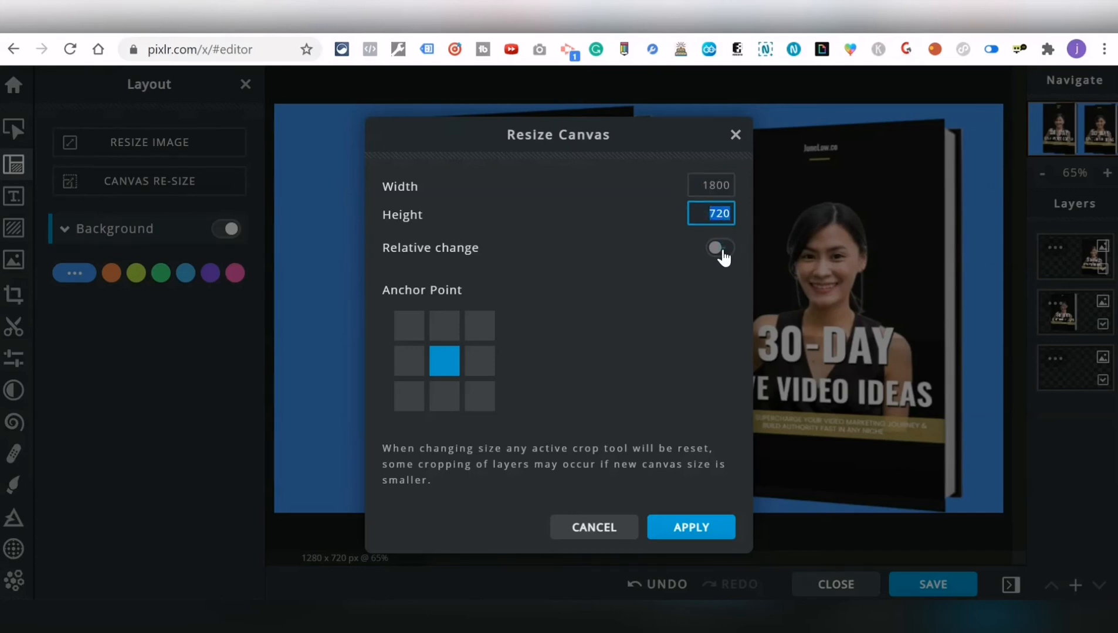
left_click(723, 252)
left_click(703, 194)
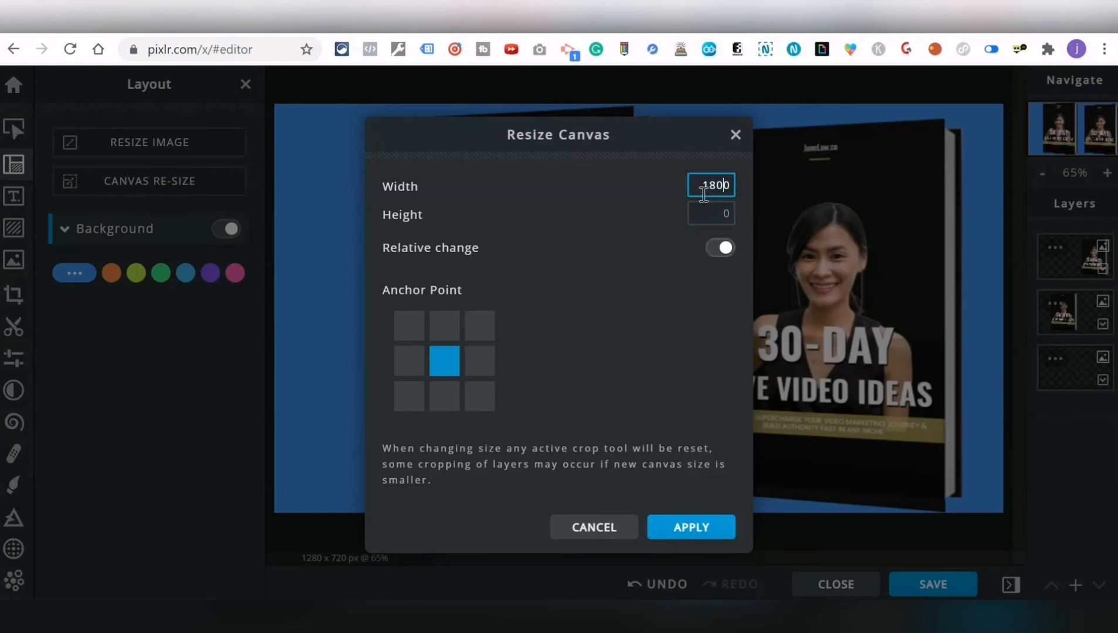
left_click(698, 253)
left_click(723, 256)
left_click(702, 191)
key("Return")
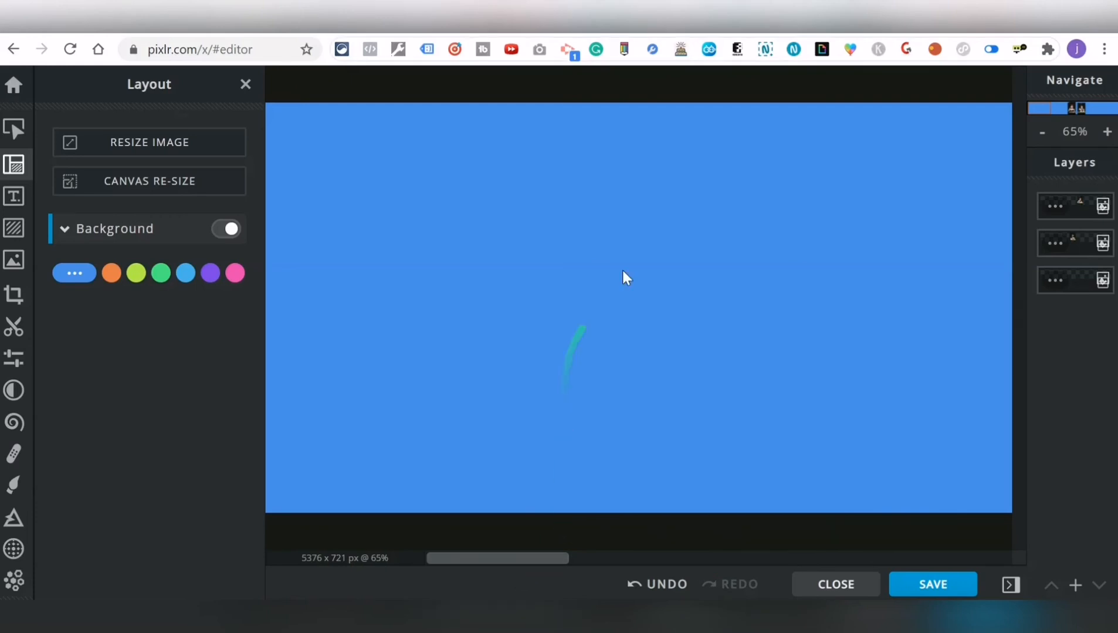
- Shrink the browser window again and open the Ebook-Mockup file from the desktop as a new document
left_click_drag(737, 19, 665, 49)
left_click_drag(24, 194, 688, 296)
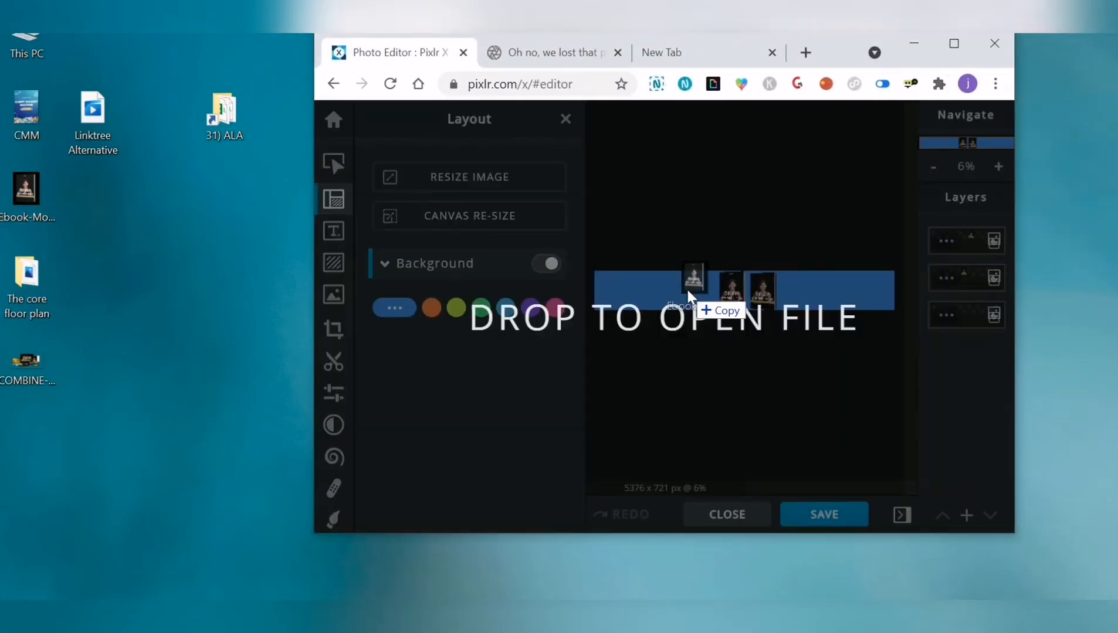
left_click_drag(688, 291, 688, 296)
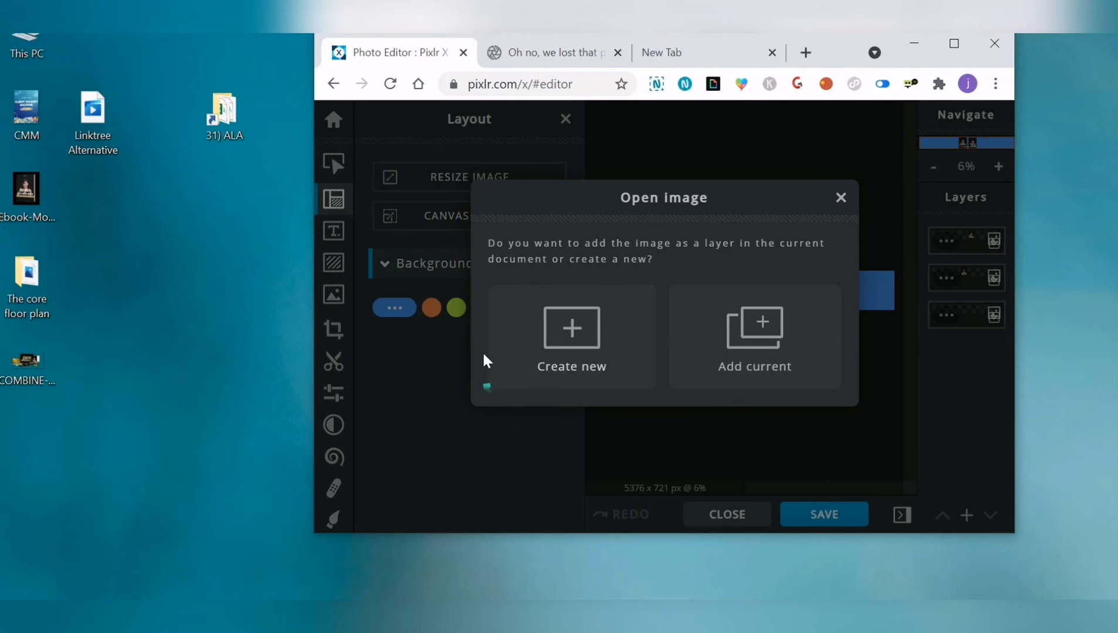
left_click(560, 345)
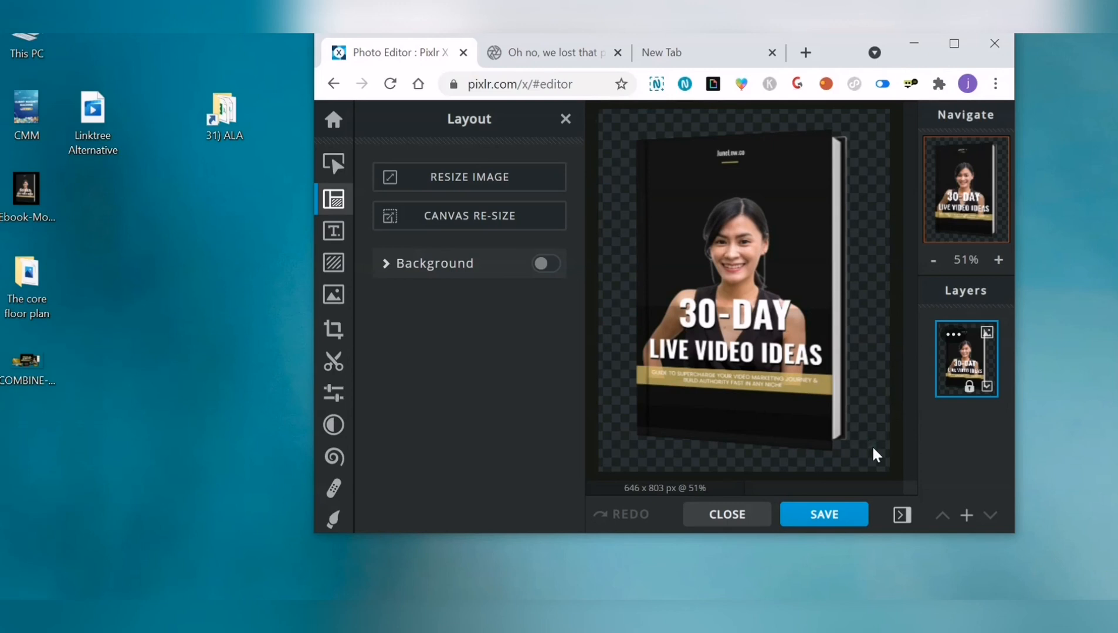
- Enable the background in the new mockup document and choose the light blue swatch #46B4EB
left_click(338, 168)
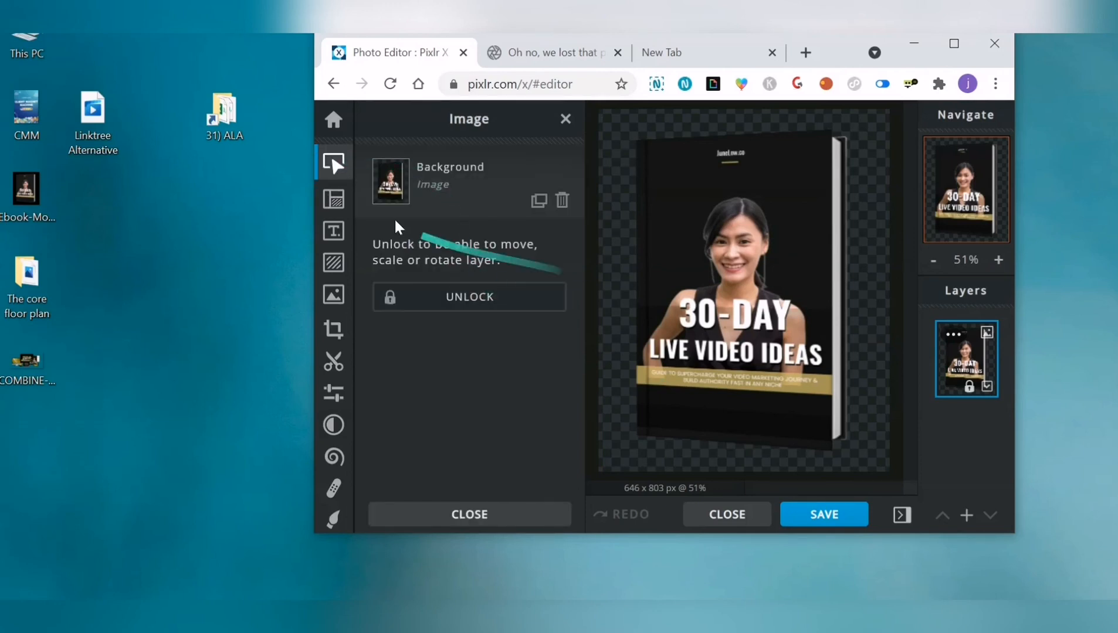
left_click(333, 199)
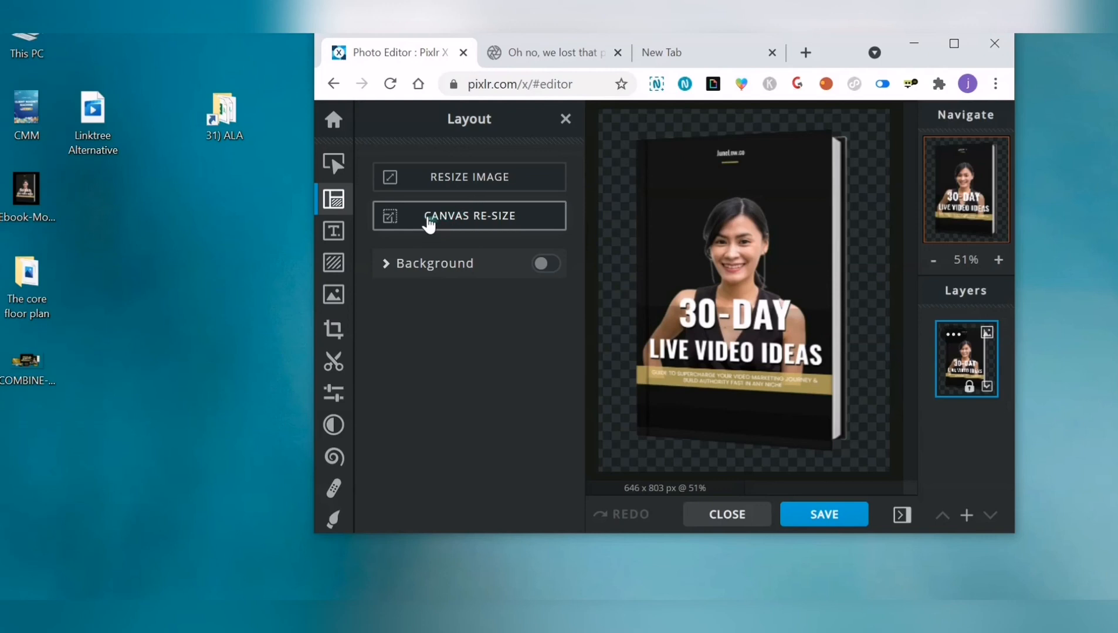
left_click(547, 267)
left_click(505, 310)
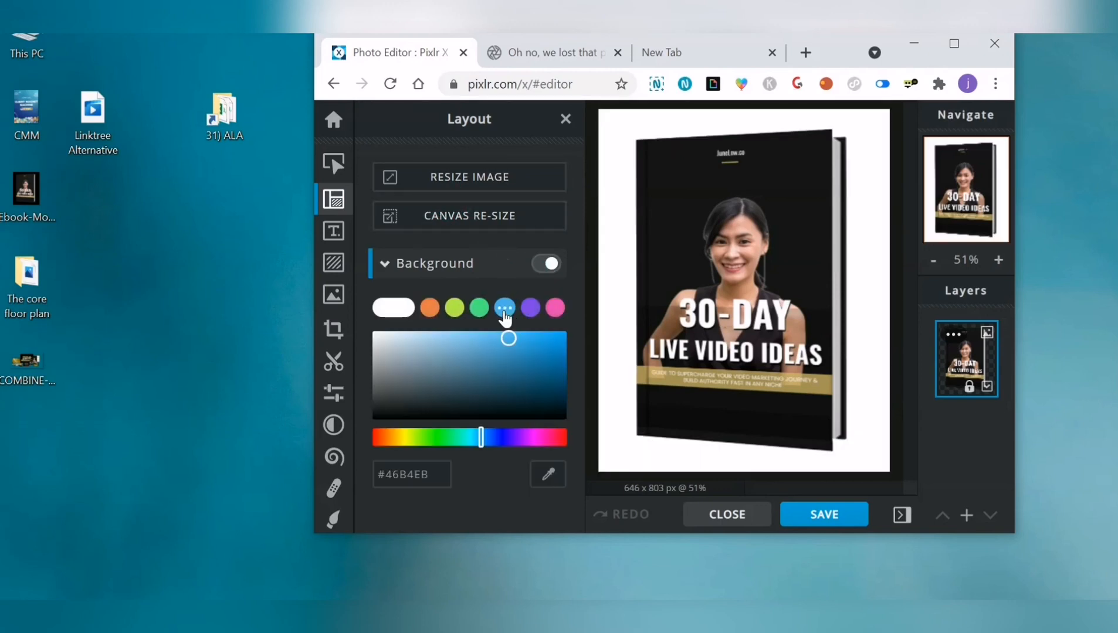